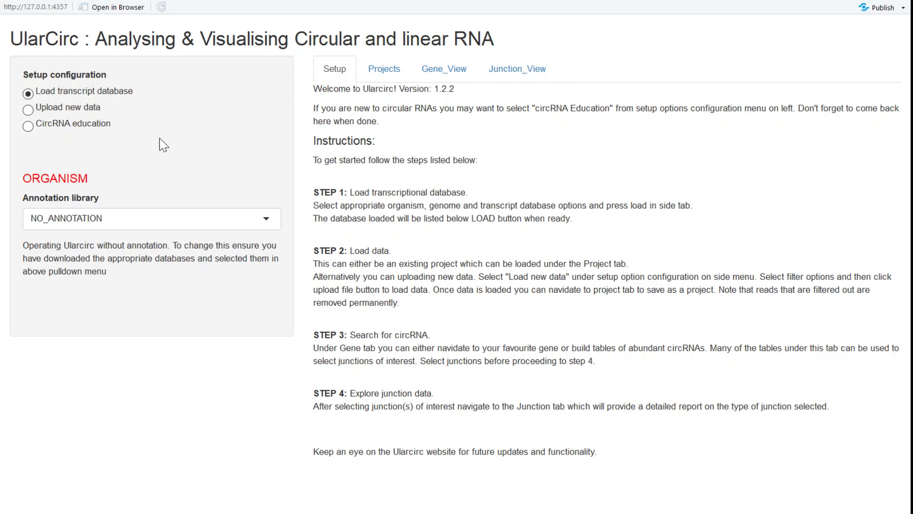
- Load the Hsapiens.UCSC.hg38 transcript database with the org.Hs.eg.db annotation library
left_click(71, 223)
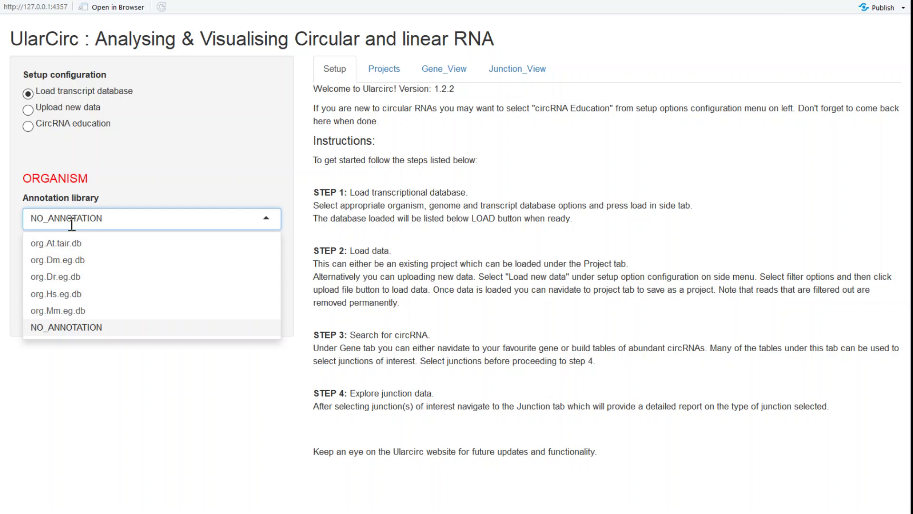
left_click(57, 293)
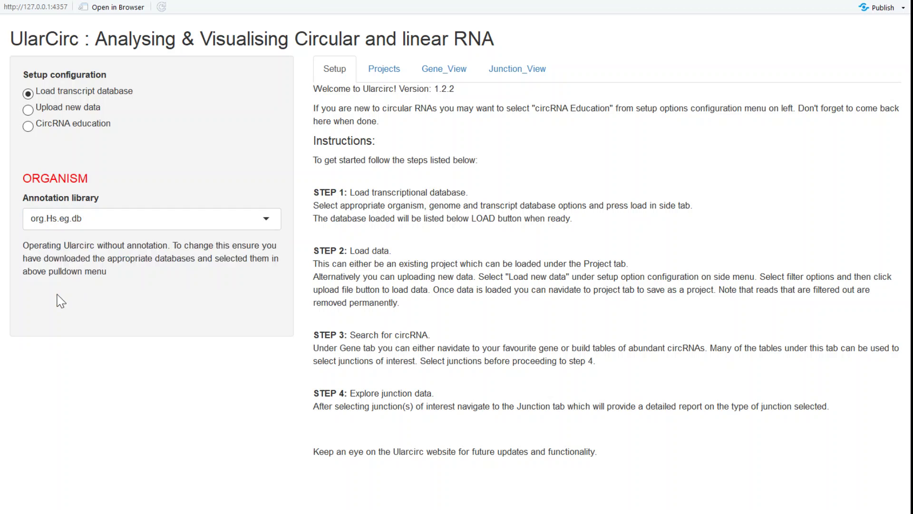
left_click(93, 265)
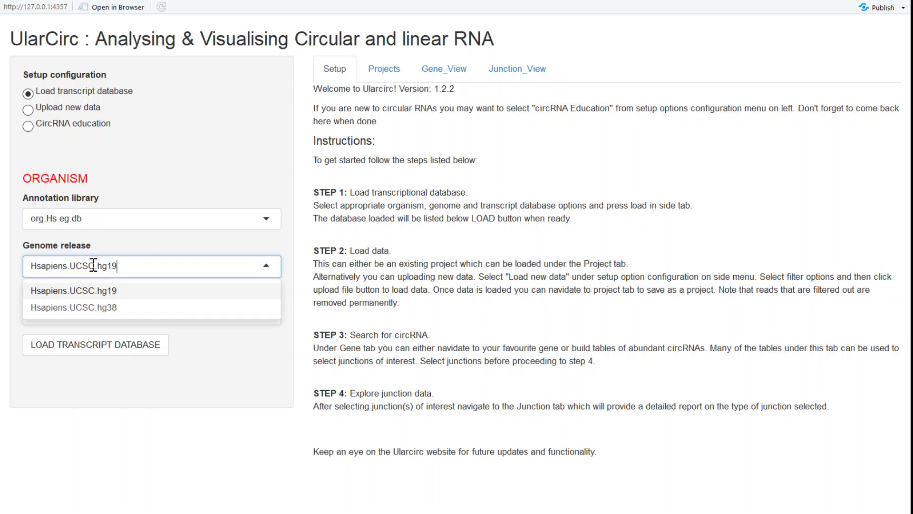
left_click(86, 310)
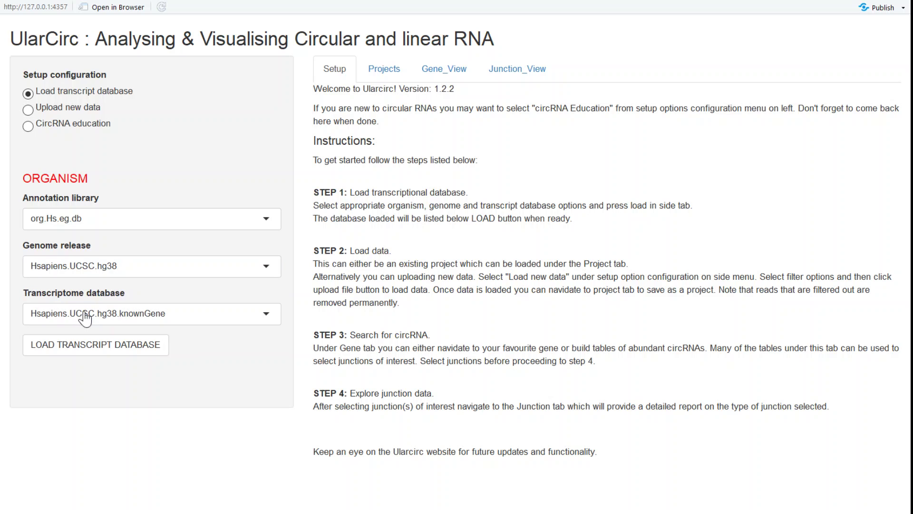
left_click(98, 349)
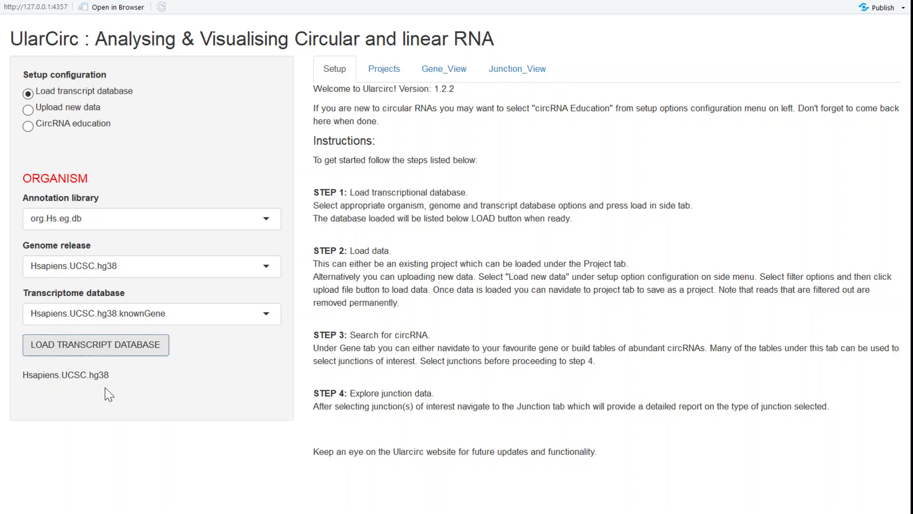
- Load the pre-existing Two_Szabo project from the Projects page
left_click(383, 71)
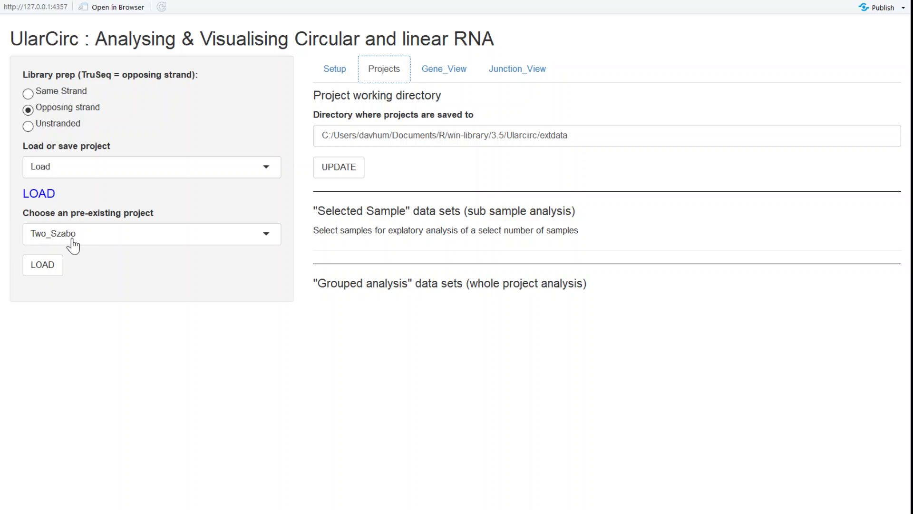
left_click(42, 265)
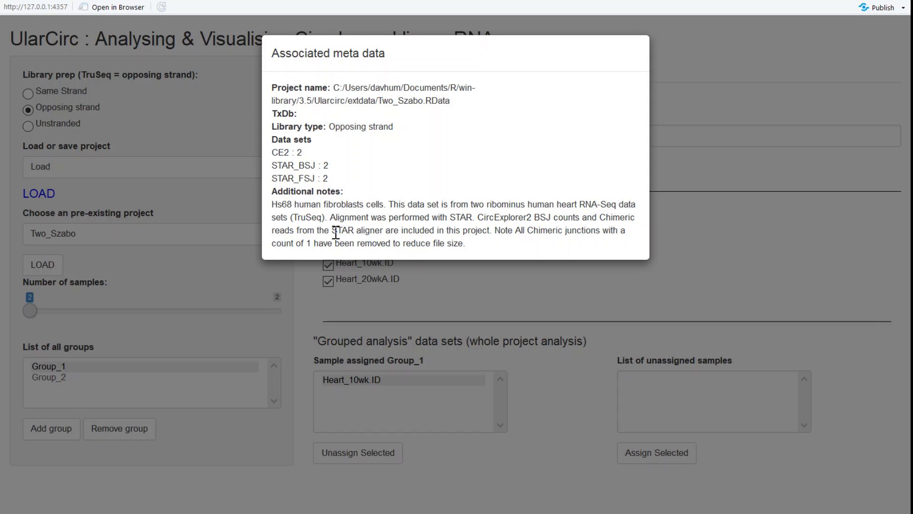
- Dismiss the metadata notice, review the Group_2 and Group_1 samples, and go to Gene_View
left_click(681, 261)
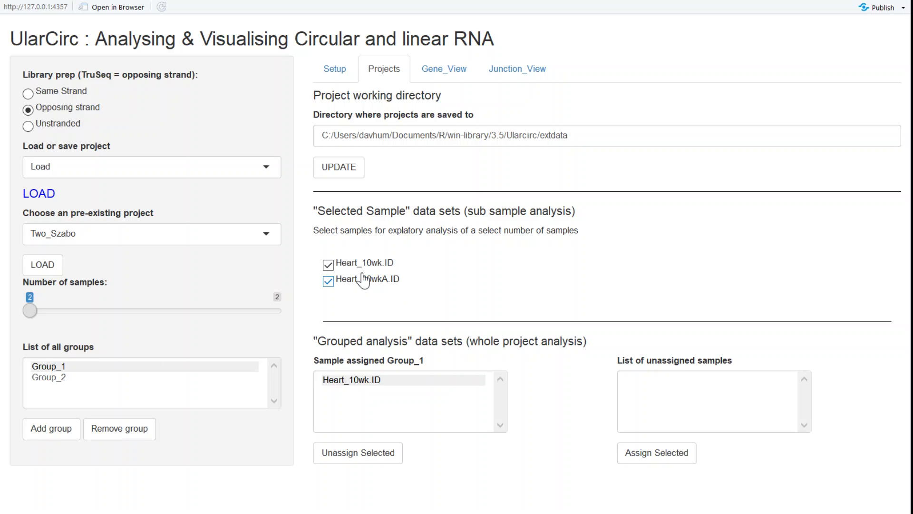
left_click(47, 379)
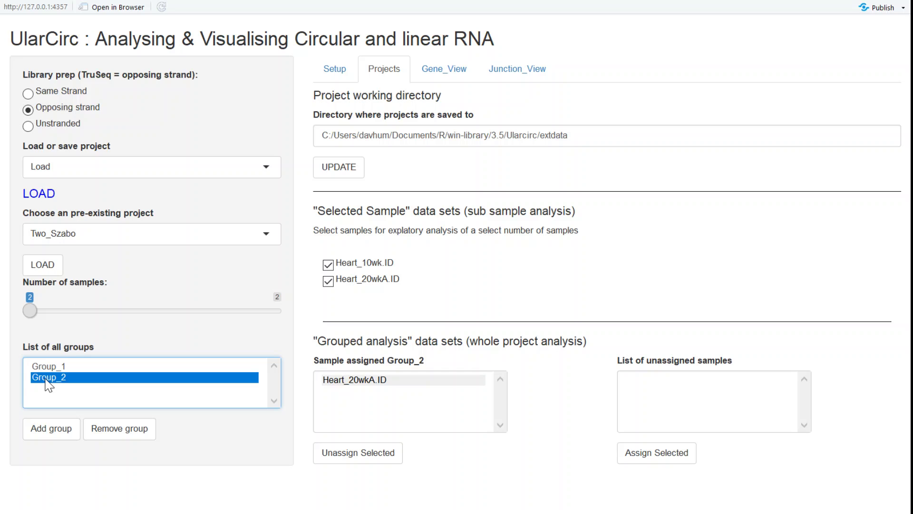
left_click(45, 366)
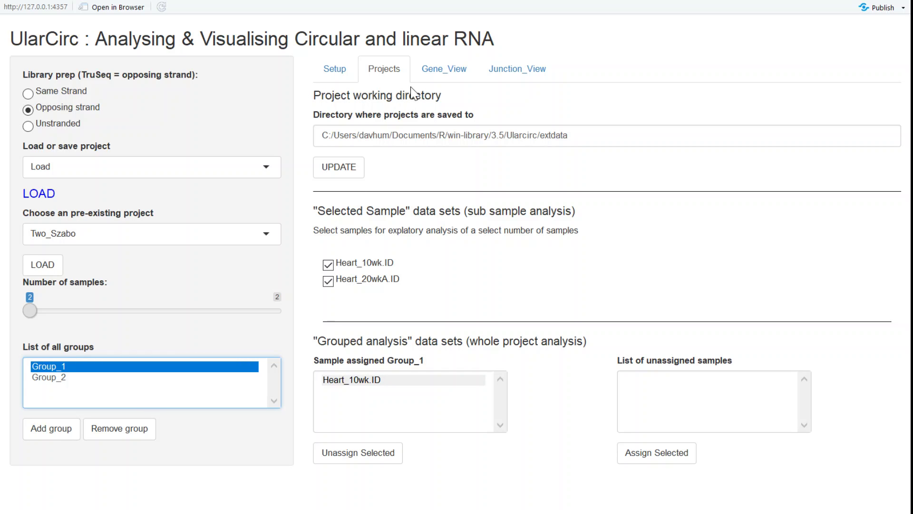
left_click(436, 72)
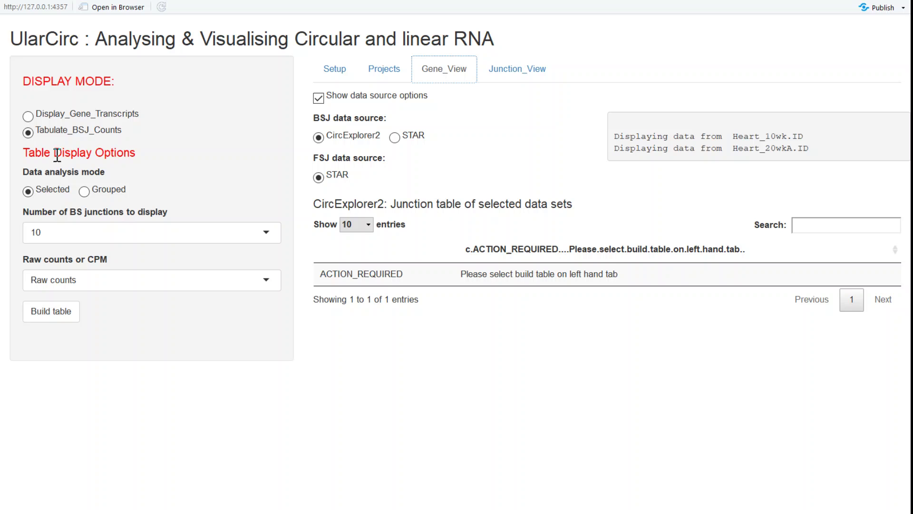
- Set the Gene_View data analysis mode to Grouped
left_click(41, 193)
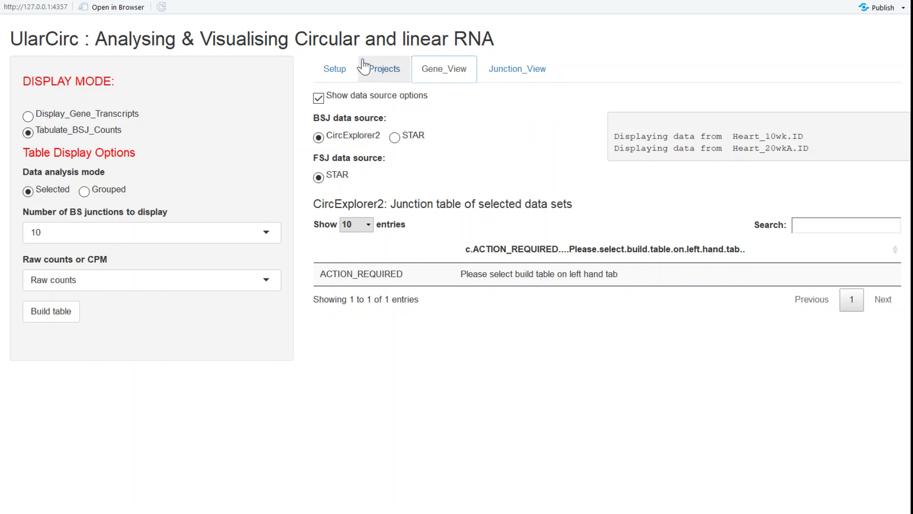
left_click(380, 71)
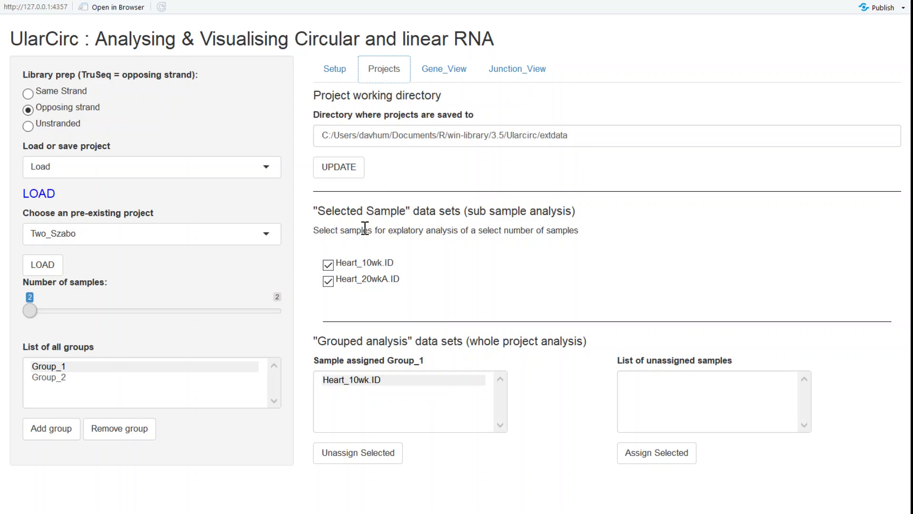
left_click(438, 72)
left_click(84, 191)
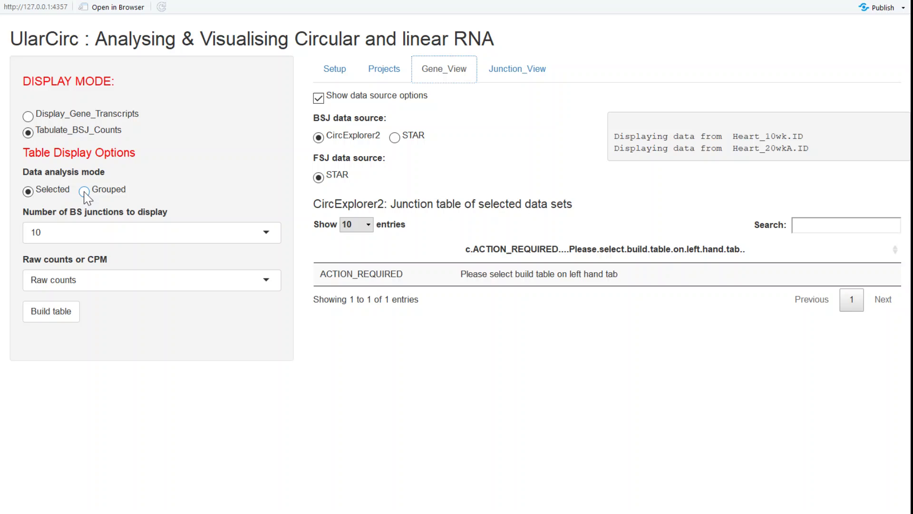
left_click(384, 70)
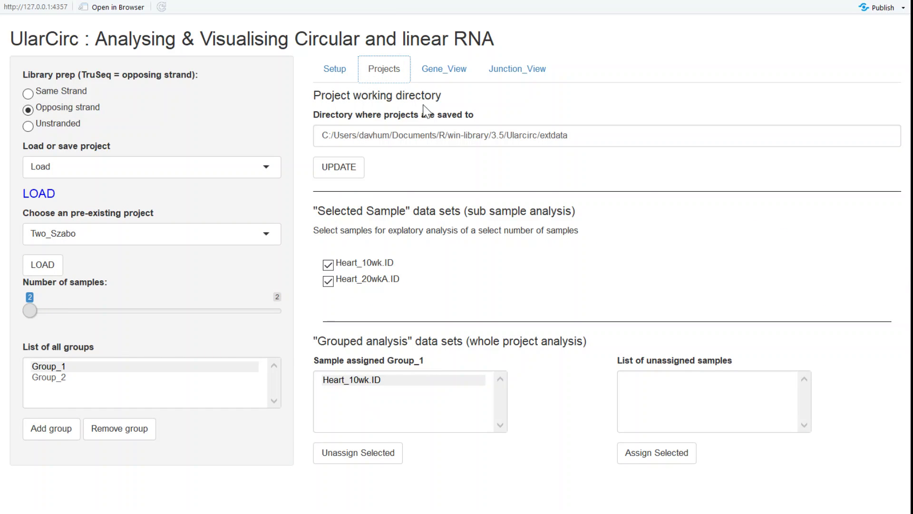
left_click(440, 72)
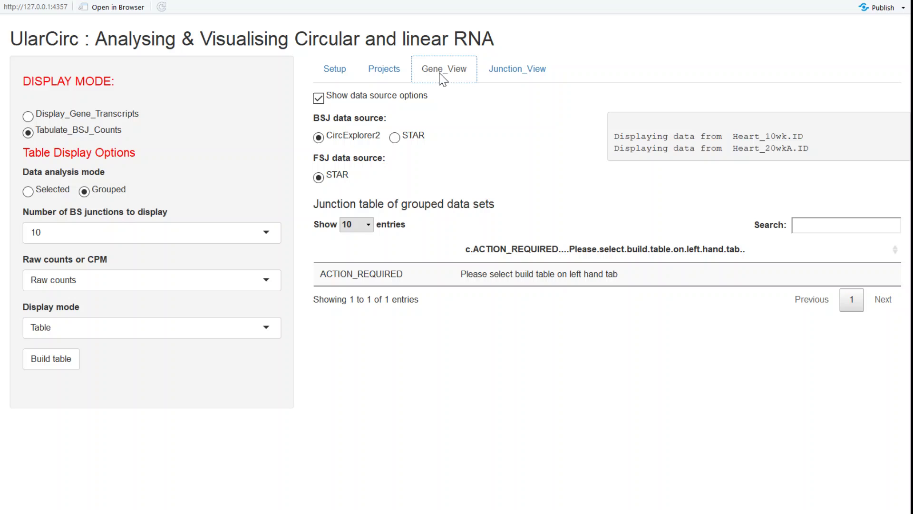
- Build the grouped junction table from STAR BSJ data, annotated with parental genes
left_click(45, 362)
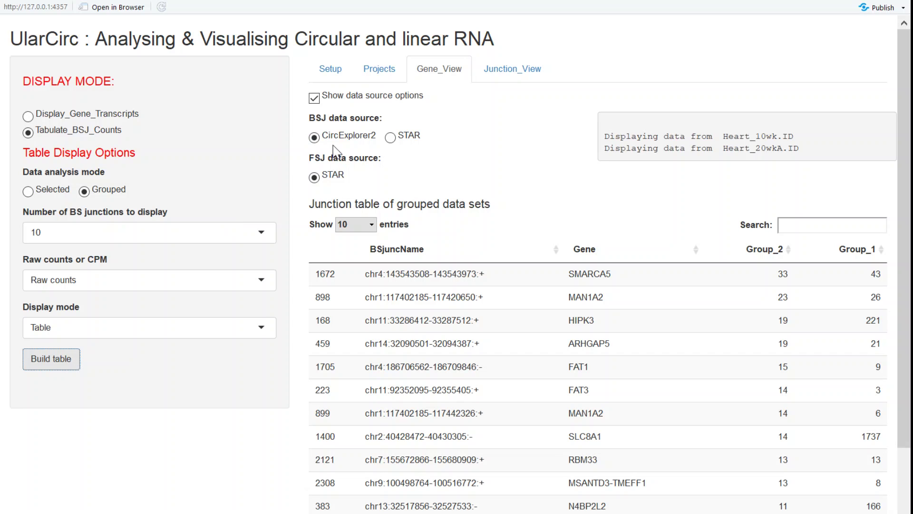
left_click(391, 138)
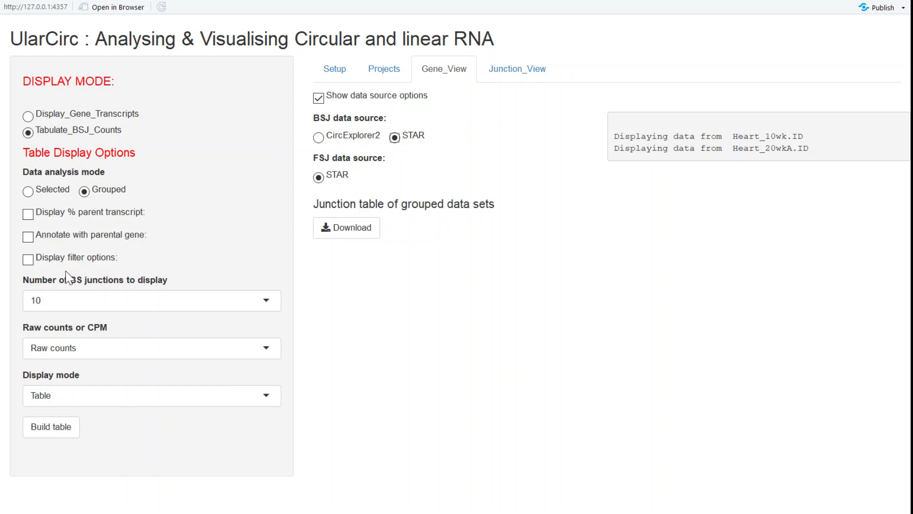
left_click(31, 234)
left_click(51, 427)
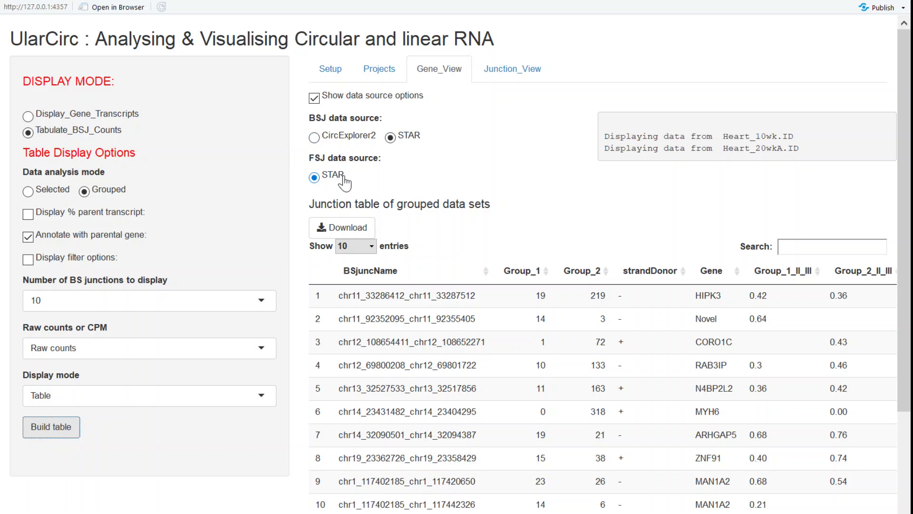
left_click(327, 139)
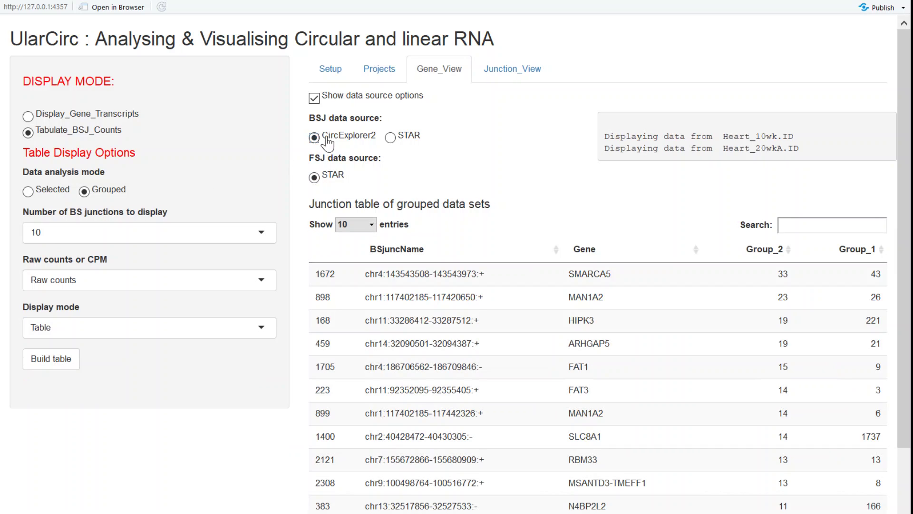
left_click(391, 139)
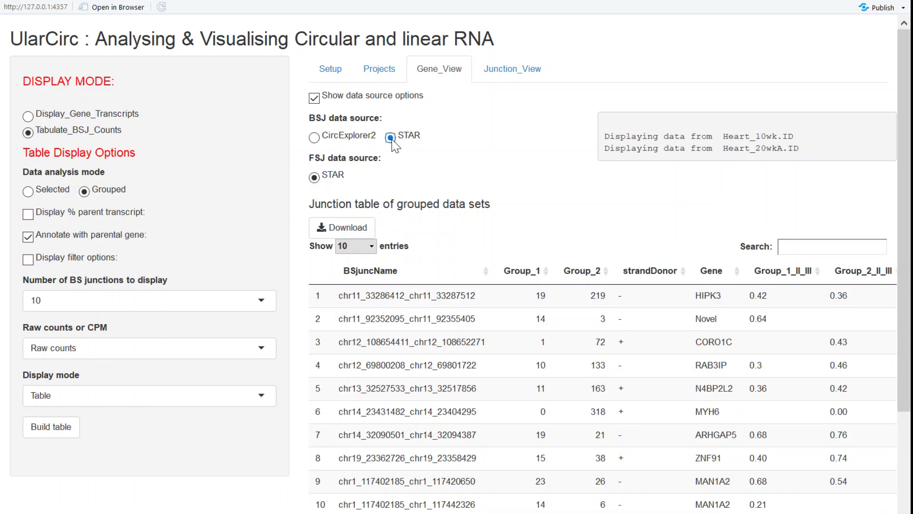
left_click(315, 138)
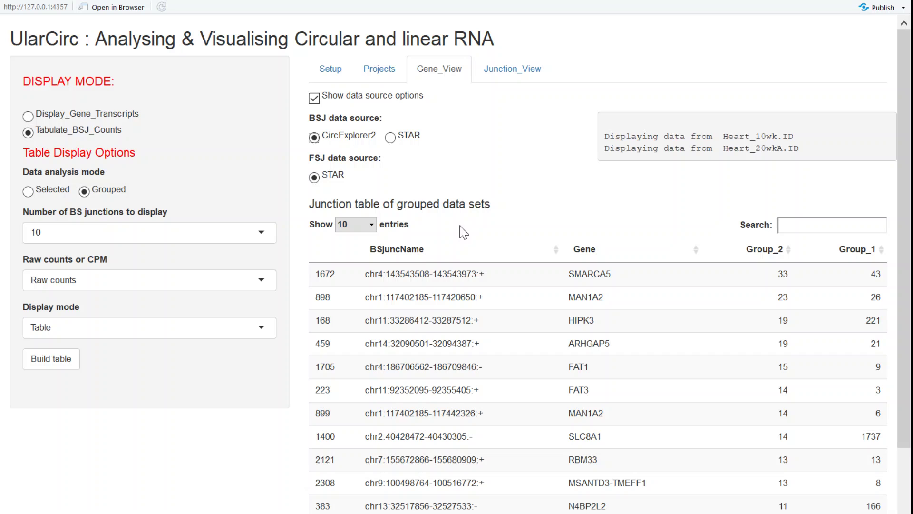
left_click(580, 323)
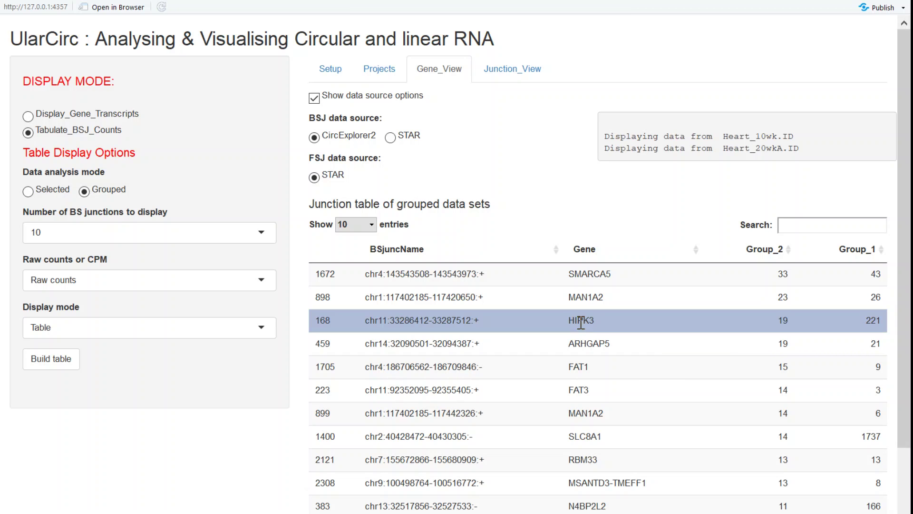
- Show the HIPK3 transcripts with backsplice and linear junction depth tracks (Display_Gene_Transcripts)
left_click(28, 116)
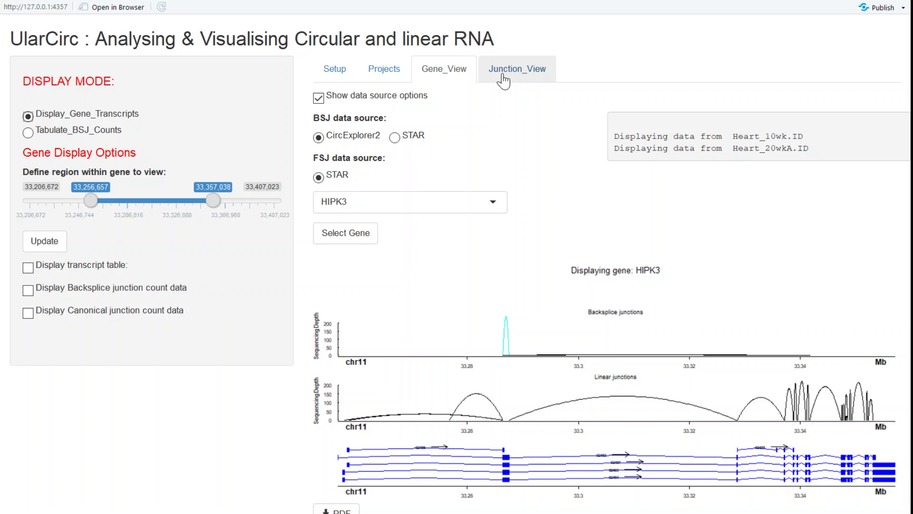
- Show the HIPK3 junction's details: circRNA length 1099 and its junction sequence
left_click(510, 75)
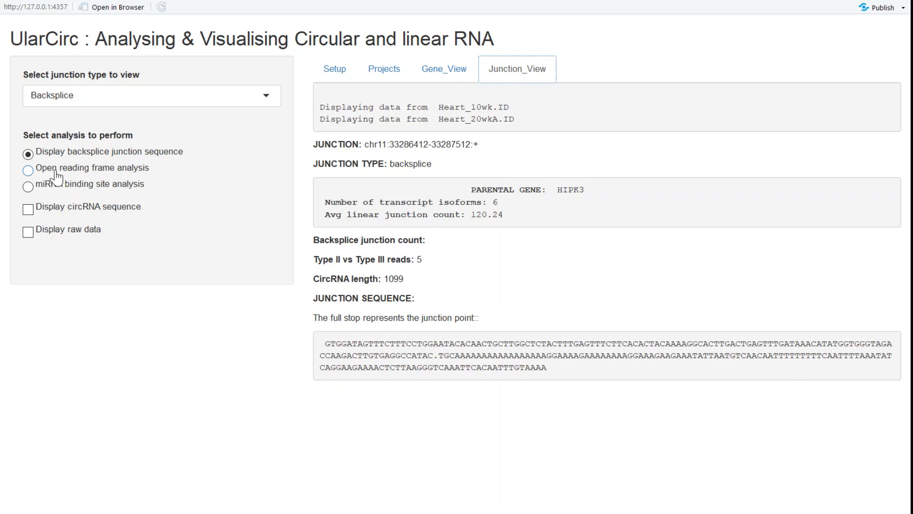
- Run open reading frame analysis, then show miRNA binding sites with seed length 7, minimum multiples 2
left_click(28, 170)
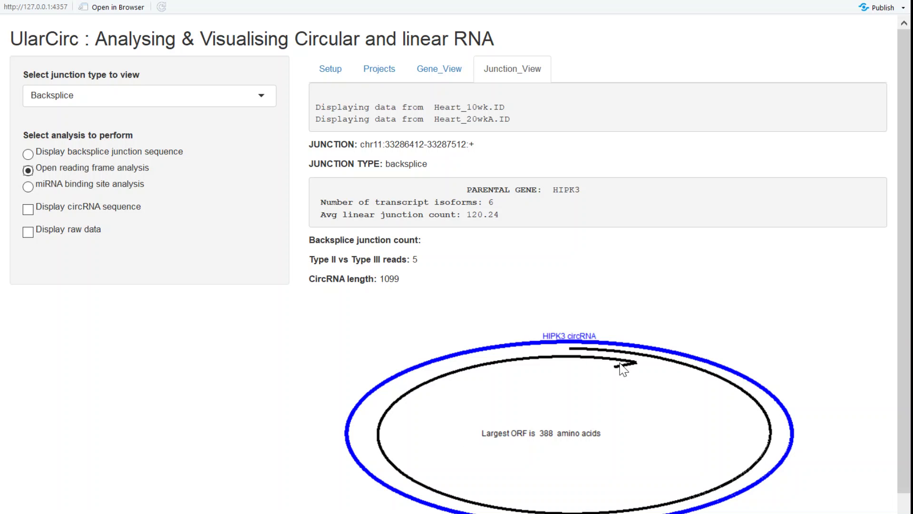
left_click(28, 186)
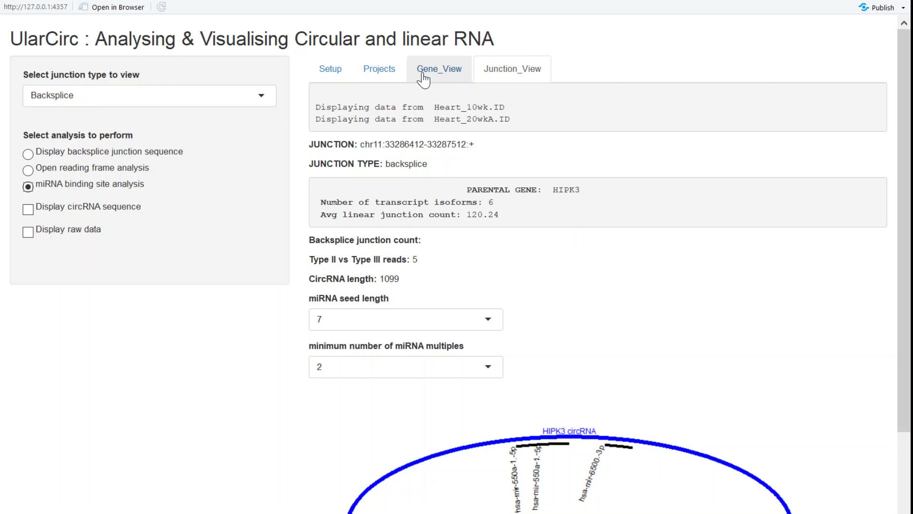
- Plot the tabulated BSJ counts as unique circRNAs per group (Display mode: Plots)
left_click(418, 73)
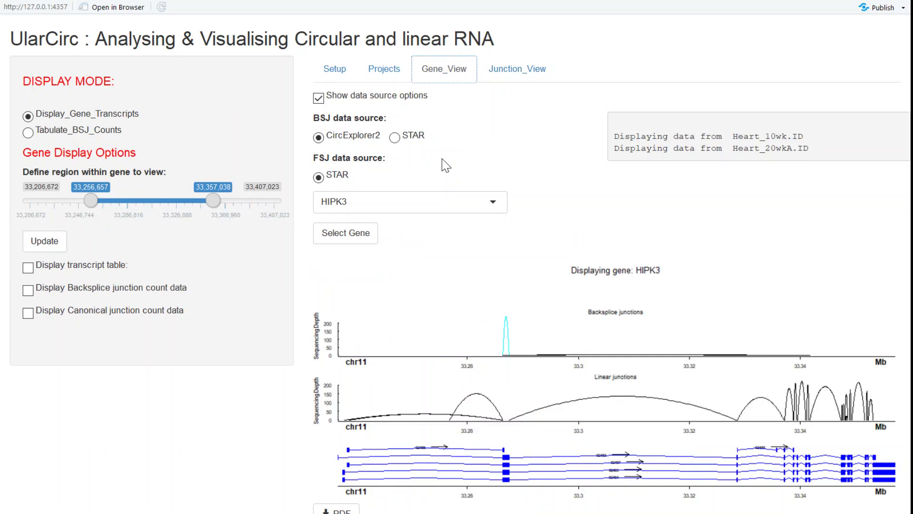
left_click(28, 132)
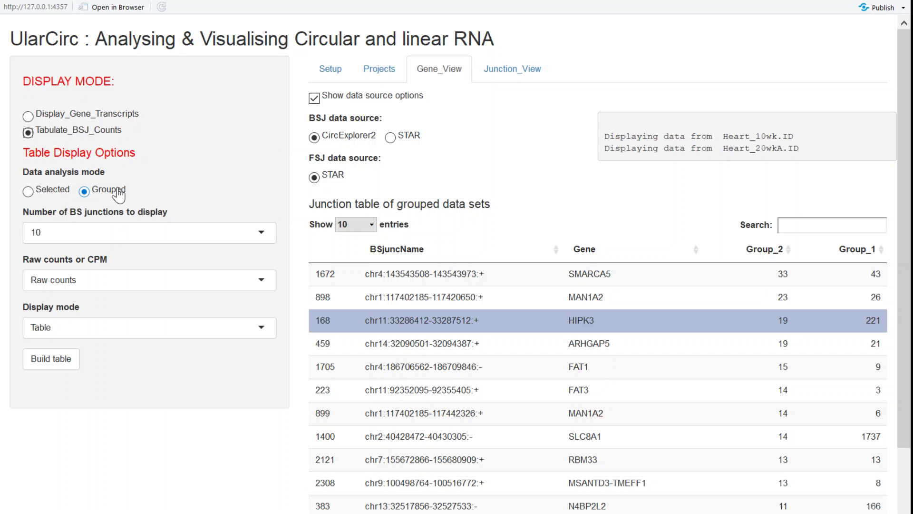
left_click(111, 337)
left_click(90, 374)
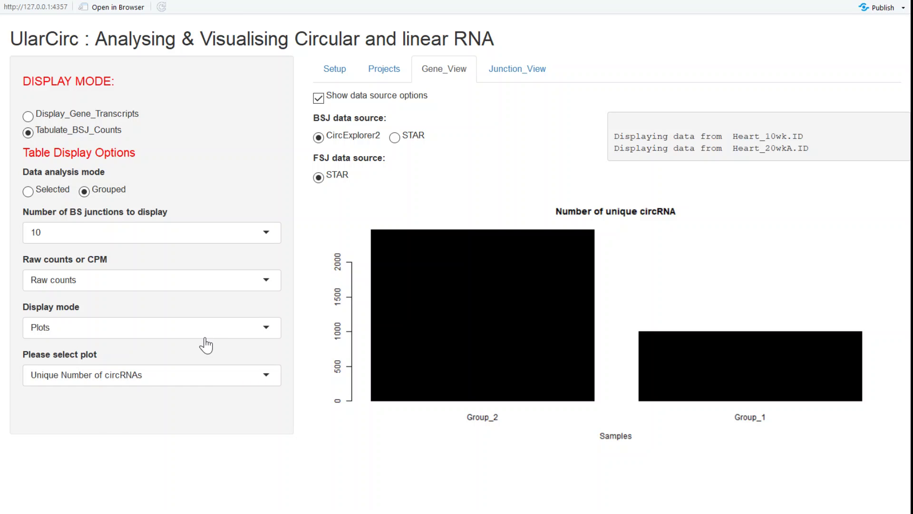
- Show the PCA plot of backsplice junction counts with counts normalised to CPM
left_click(210, 375)
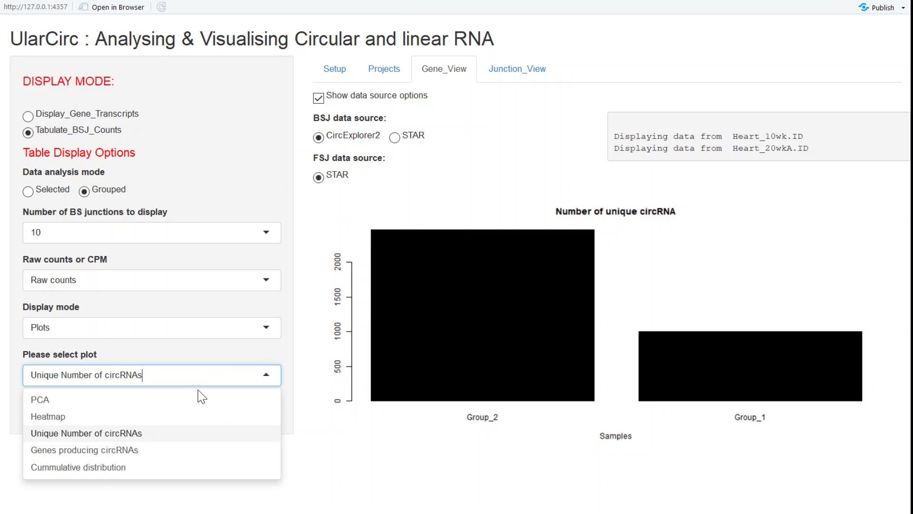
left_click(178, 401)
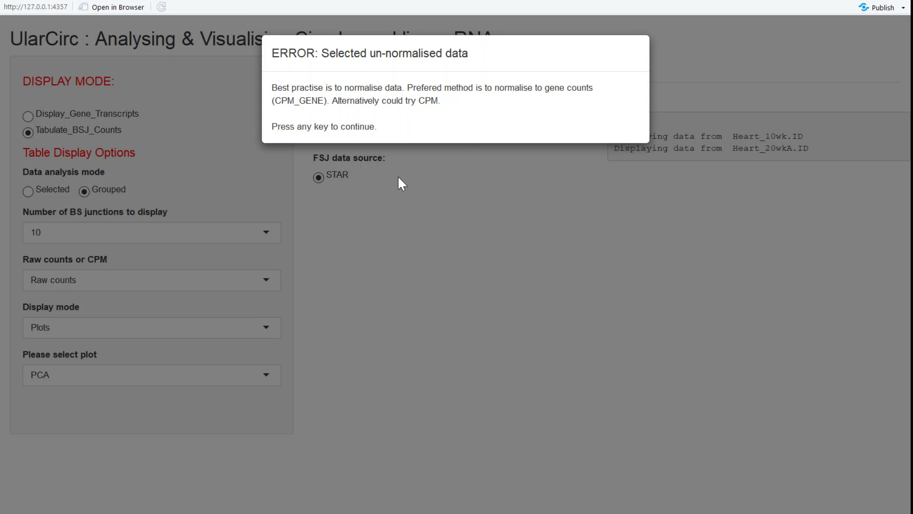
left_click(400, 243)
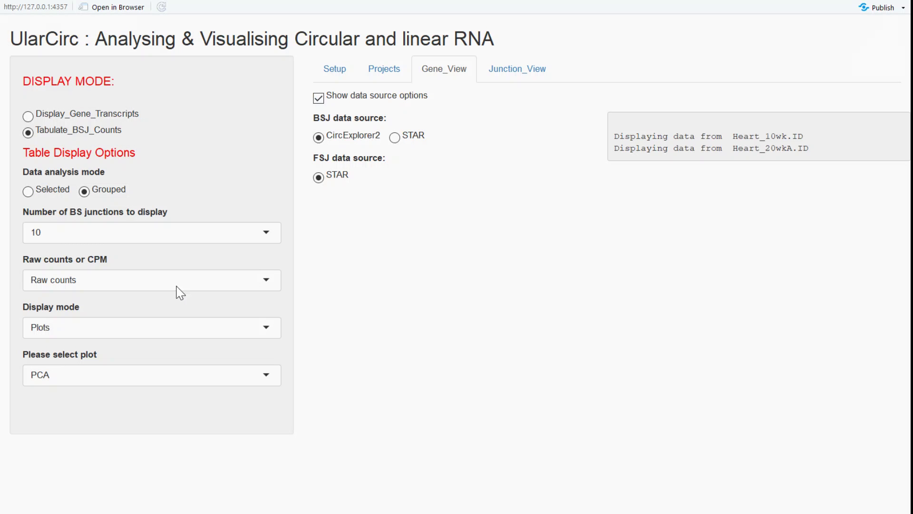
left_click(120, 284)
left_click(94, 329)
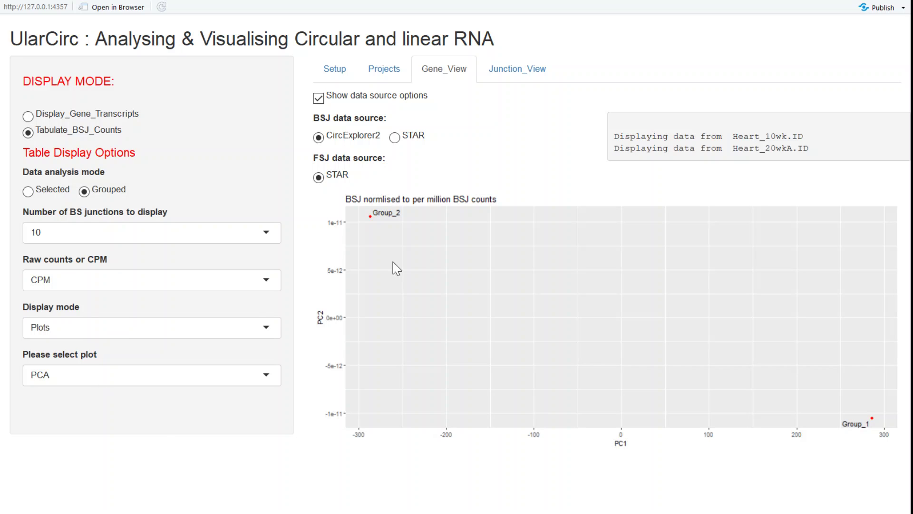
left_click(181, 375)
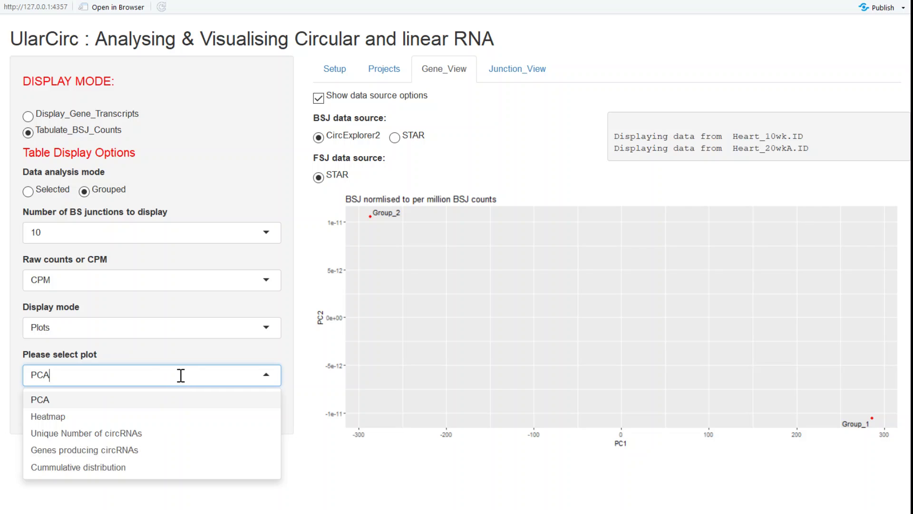
- View the Heatmap and Cumulative distribution plots, then the genes-producing-circRNAs bar chart per group
left_click(140, 418)
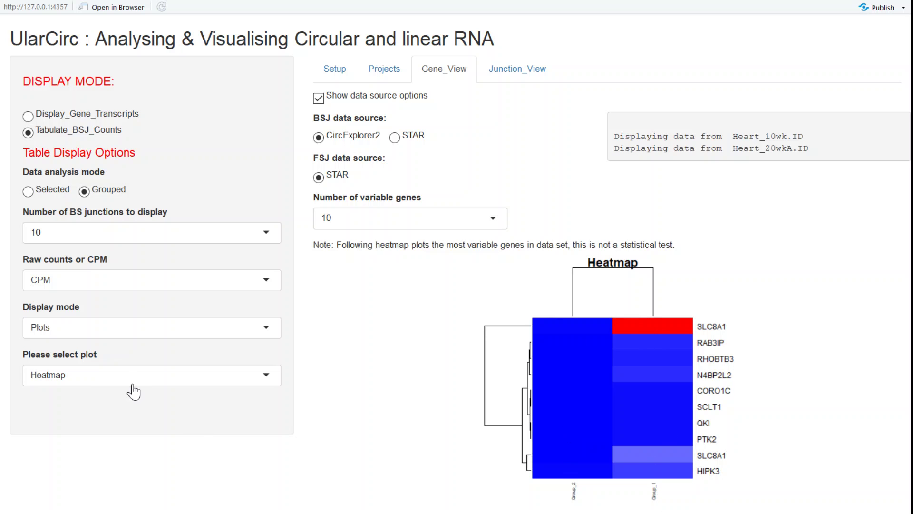
left_click(107, 376)
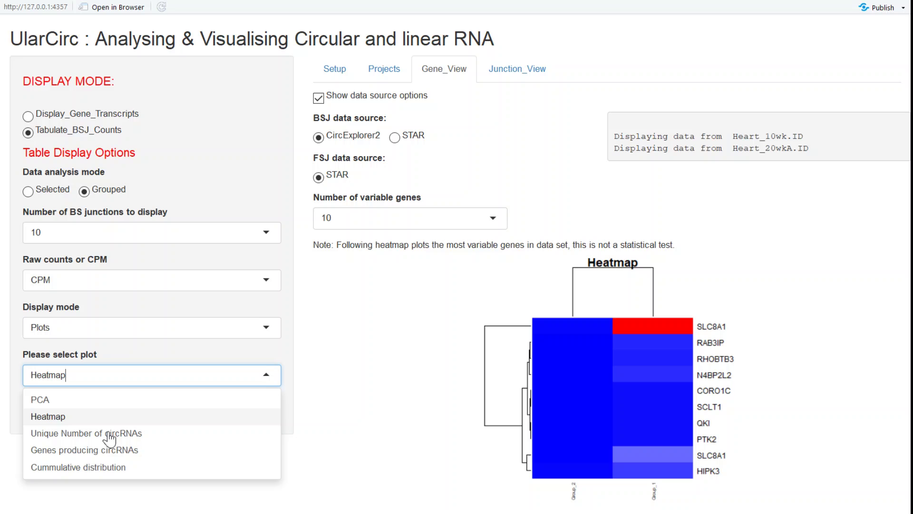
left_click(112, 467)
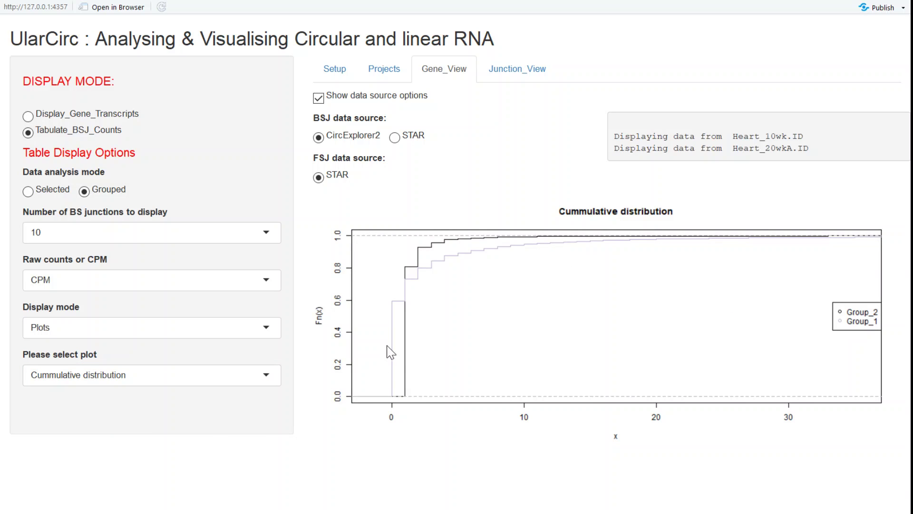
left_click(134, 375)
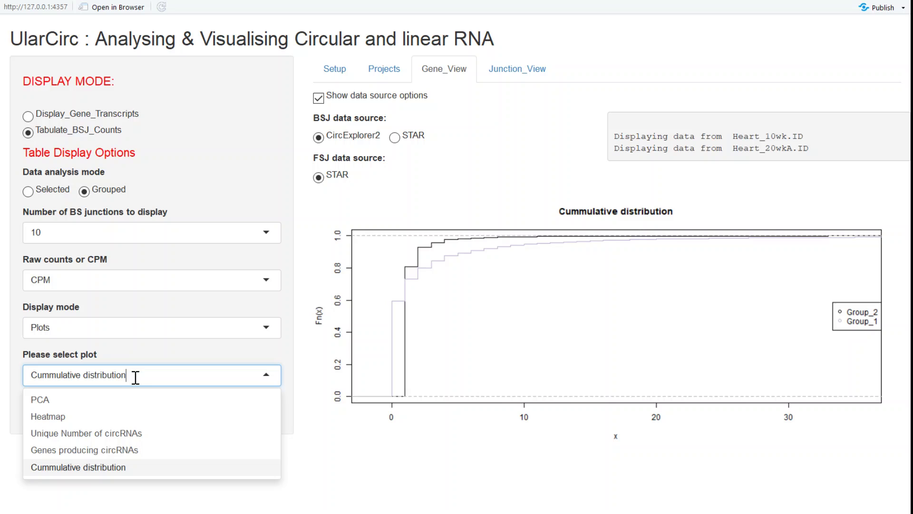
left_click(117, 452)
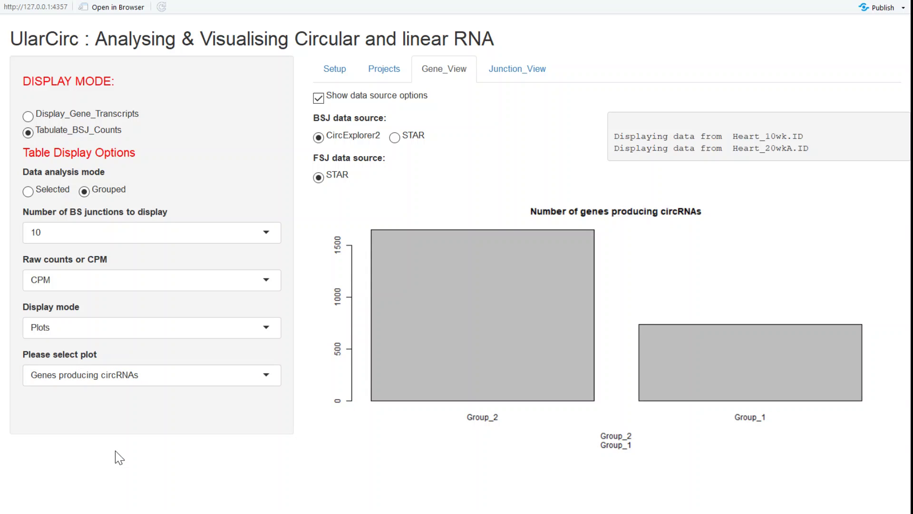